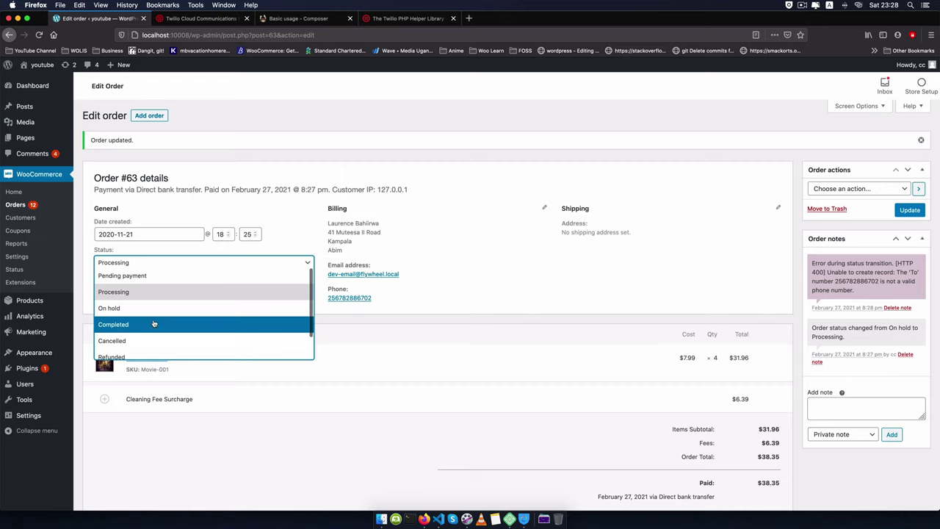
Change order #63's status to Refunded and update the order
scroll(153, 324, down, 1)
click(133, 332)
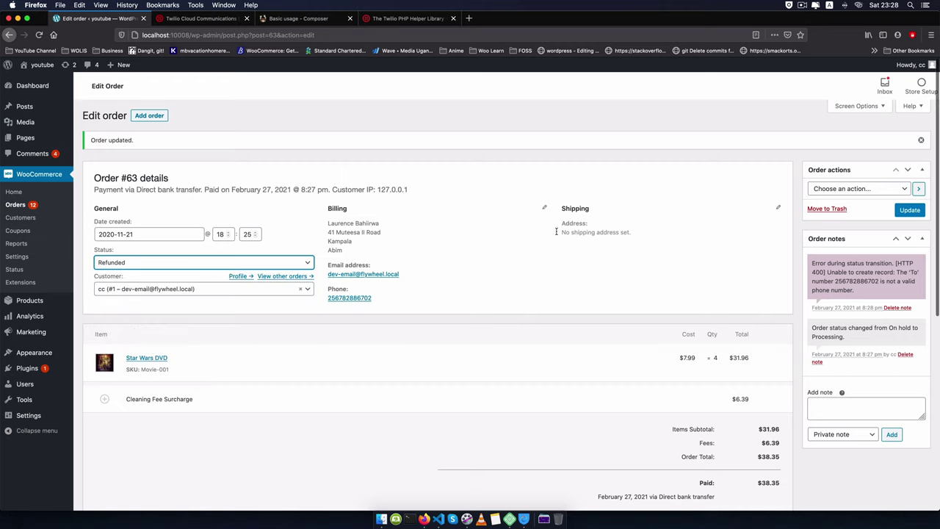
click(909, 210)
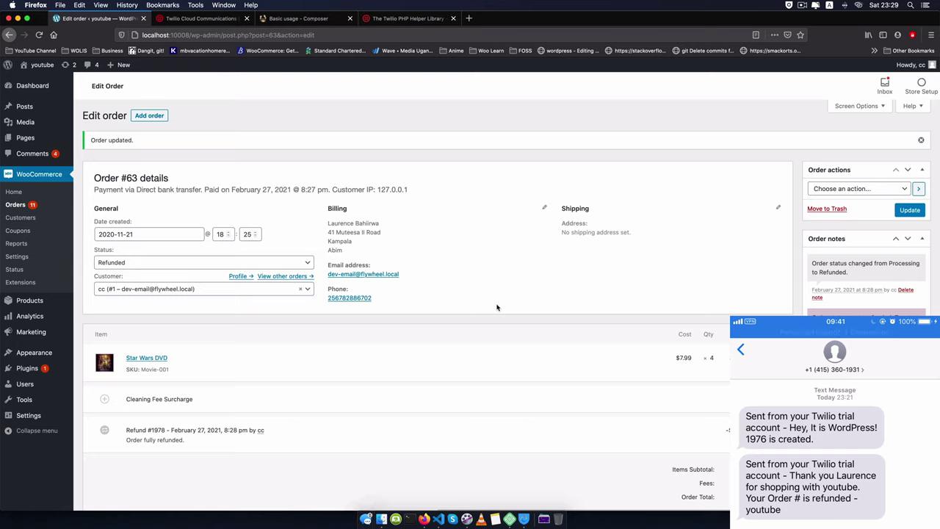
Scroll through refunded order #63 to confirm it is fully refunded
scroll(497, 308, down, 5)
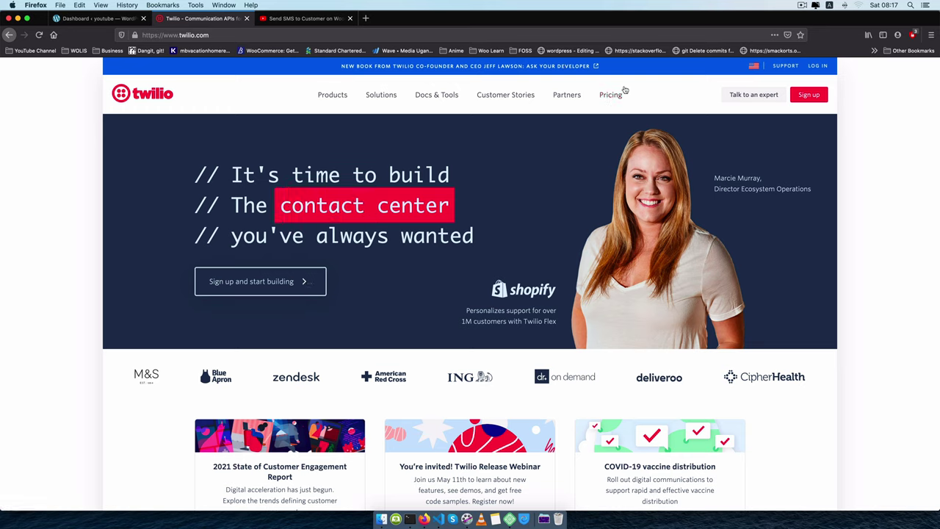
Open the Programmable SMS pricing details and highlight the local-number sending price
click(616, 95)
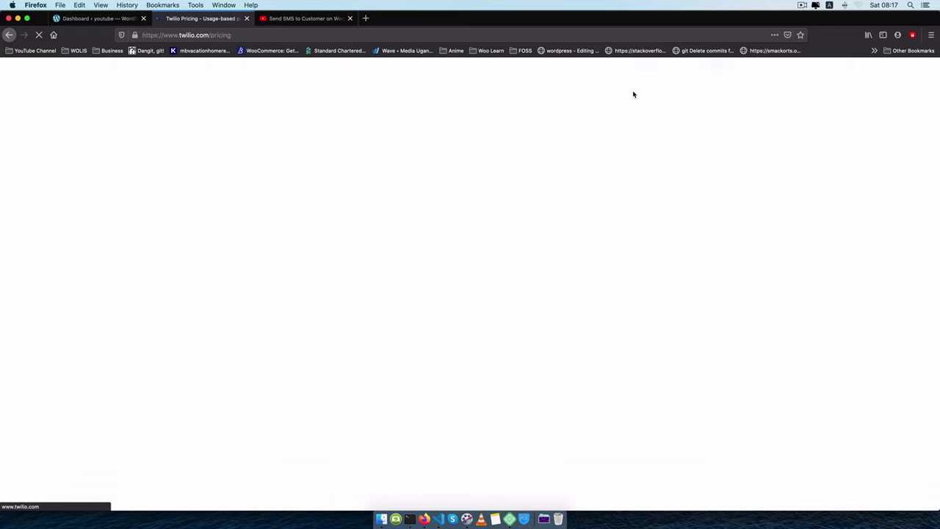
scroll(421, 354, down, 10)
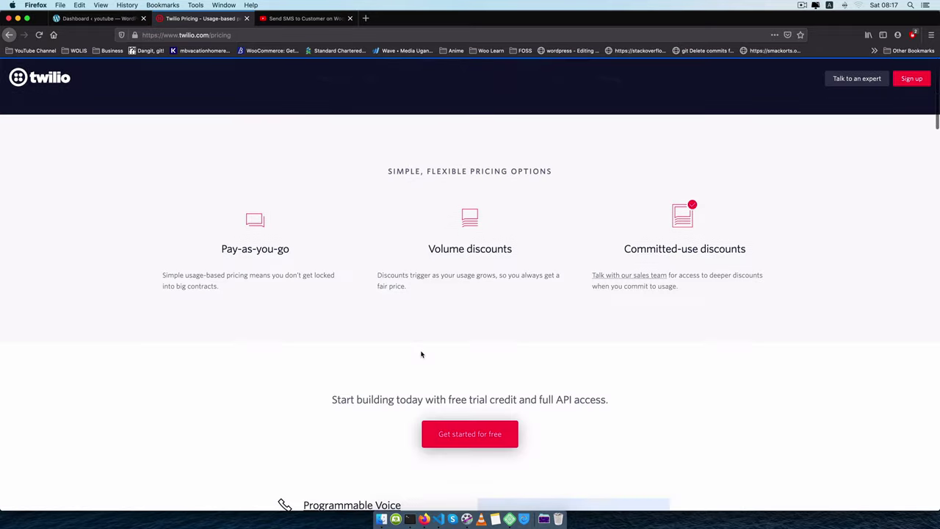
click(573, 331)
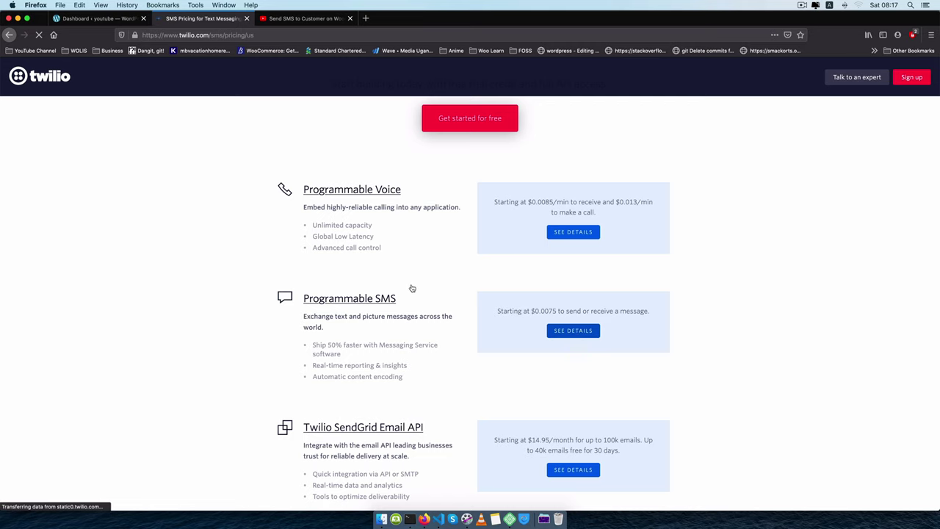
scroll(610, 287, down, 10)
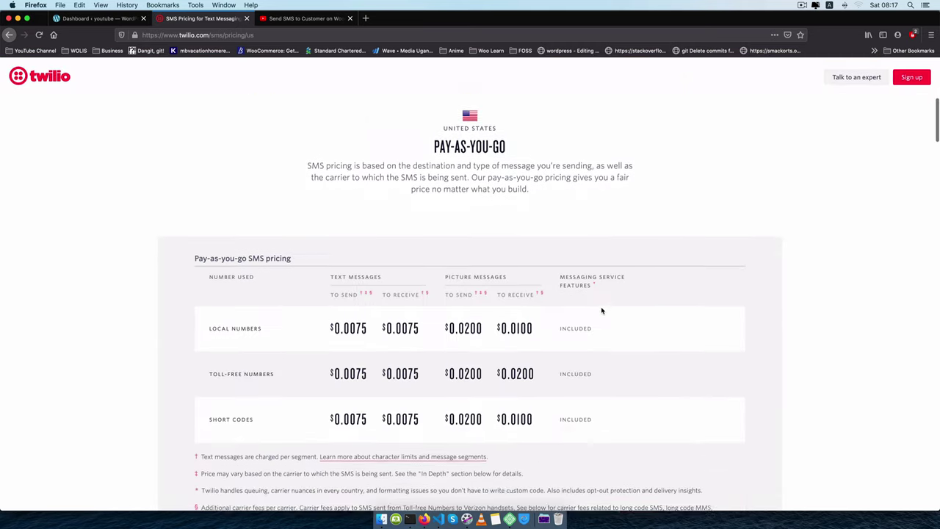
drag(367, 291, 350, 291)
scroll(478, 284, up, 2)
scroll(478, 284, down, 2)
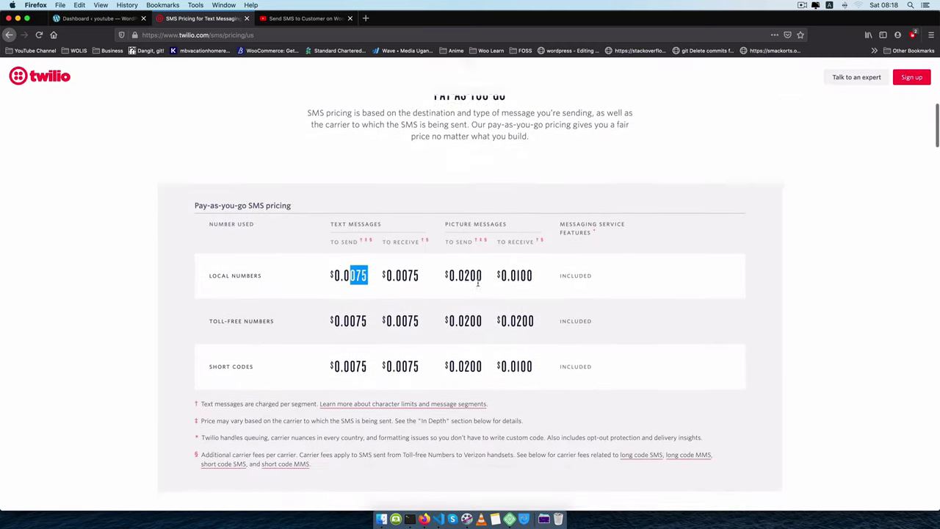
scroll(363, 252, up, 5)
Select Uganda as the pricing country and highlight its $0.0650 international sending price
click(480, 197)
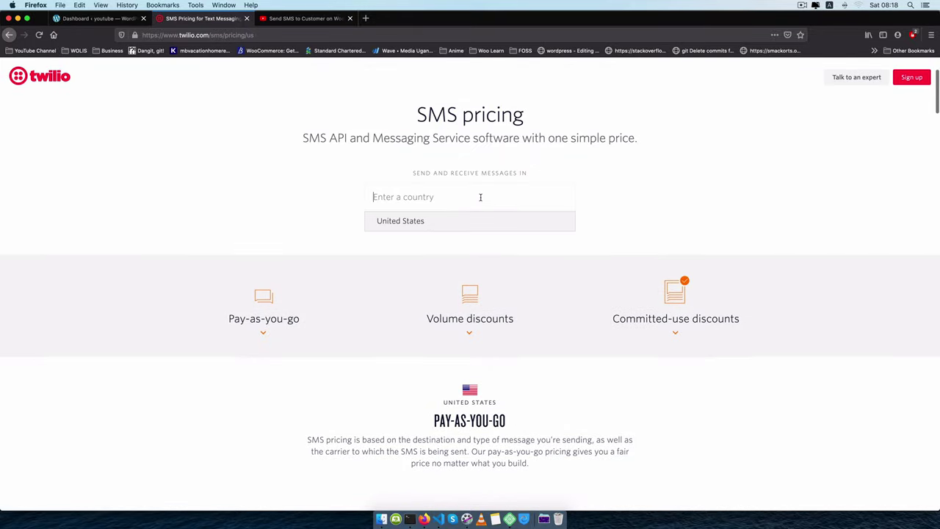
text(uga)
key(Return)
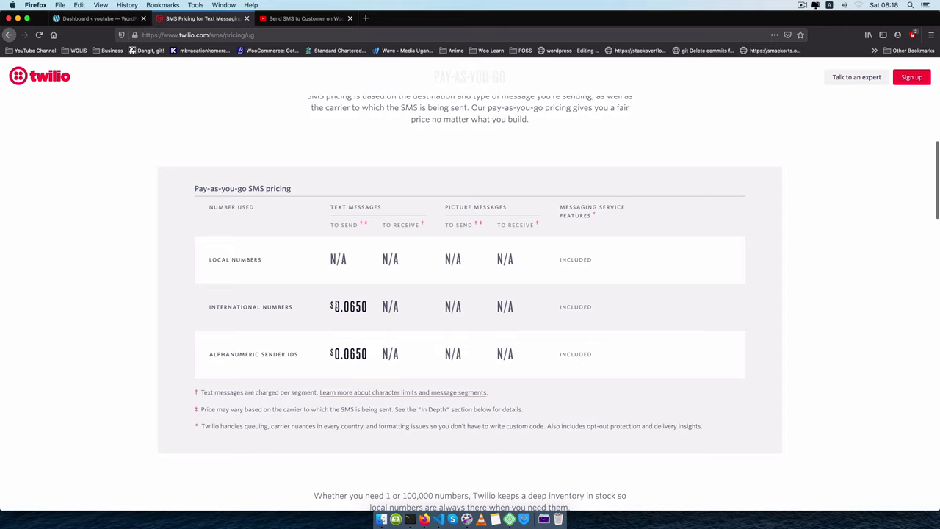
drag(336, 306, 364, 314)
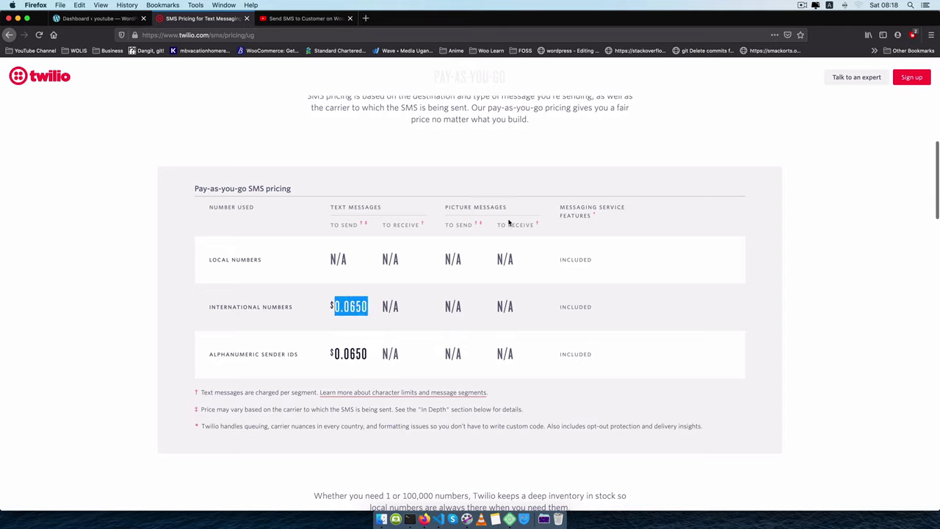
click(354, 299)
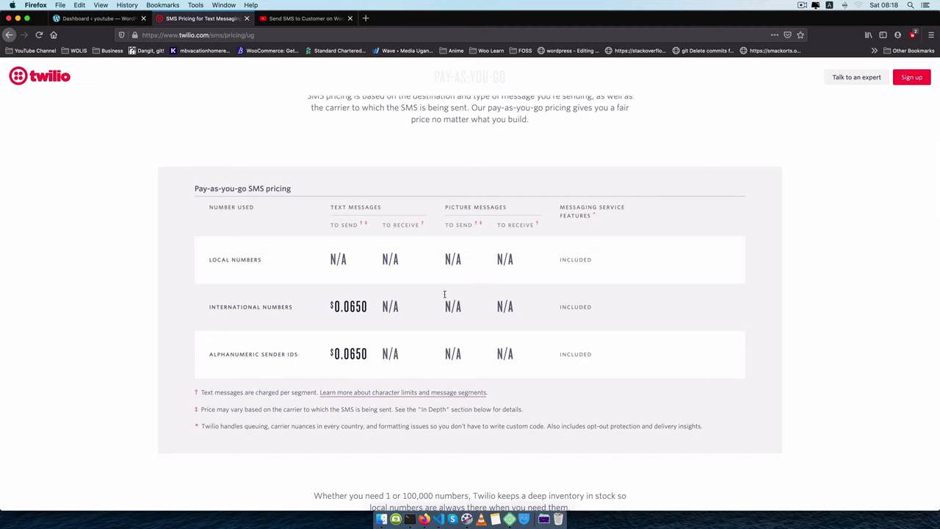
scroll(470, 277, up, 3)
scroll(591, 262, down, 10)
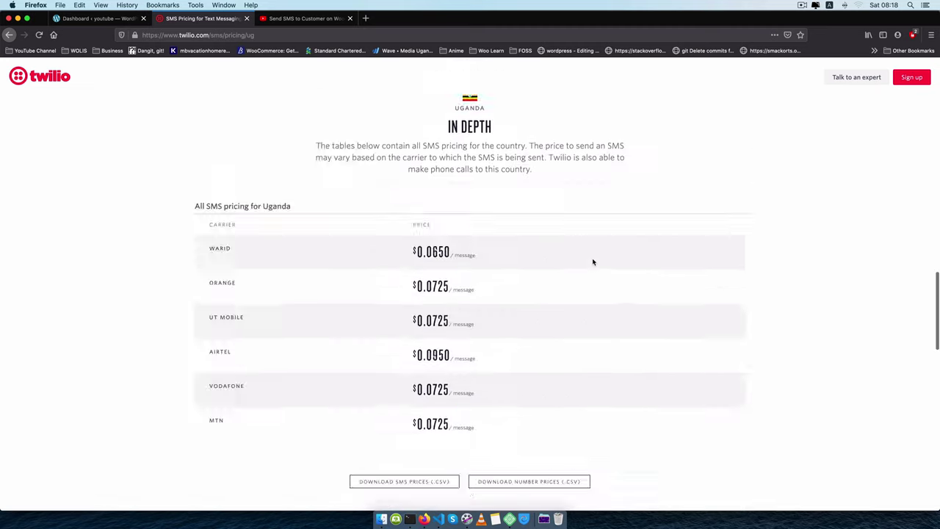
scroll(592, 262, up, 15)
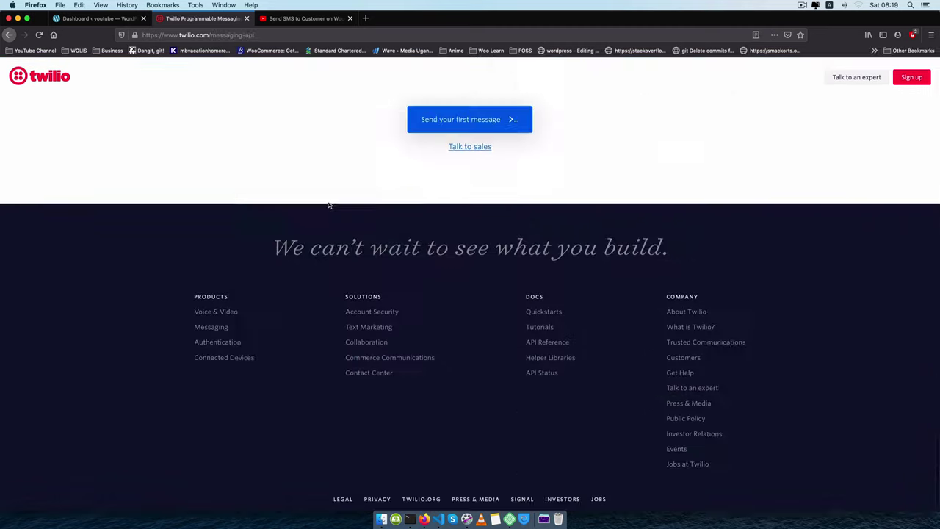
Go from API Reference through the Messaging API Overview to the free trial account guide
scroll(329, 205, down, 1)
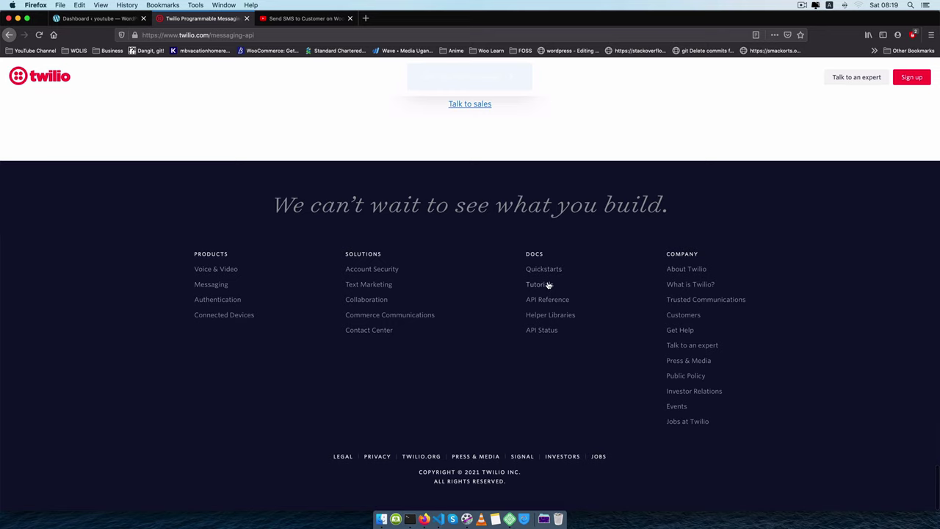
click(554, 304)
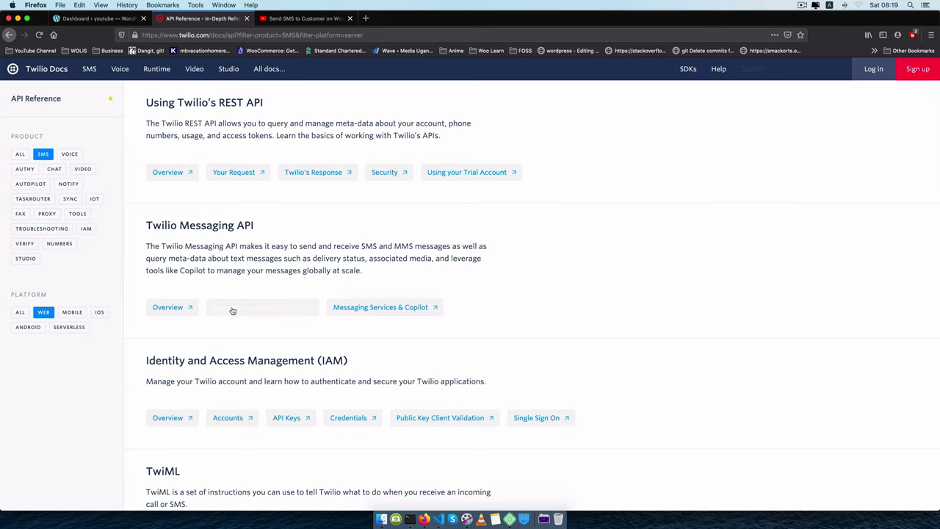
click(171, 307)
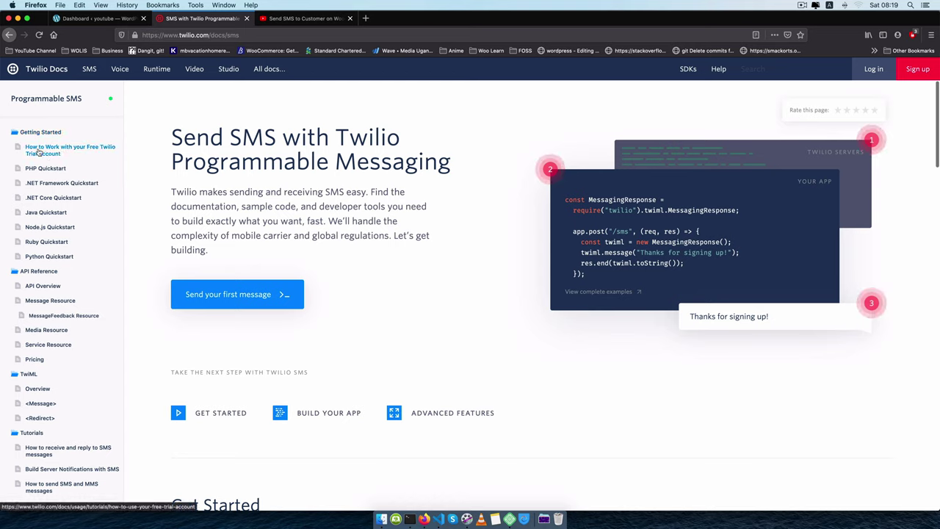
click(46, 150)
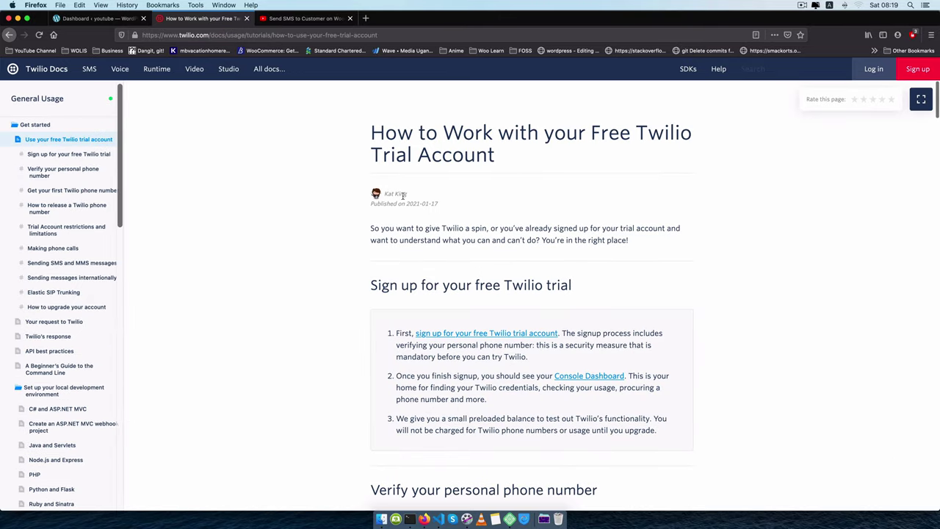
Fill in the free-trial sign-up form with name, e-mail and a generated password
click(487, 334)
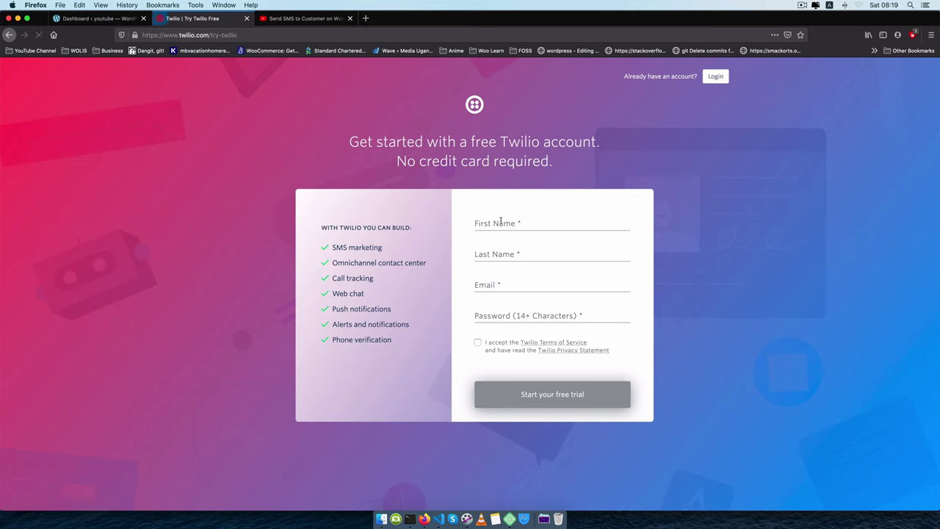
click(507, 222)
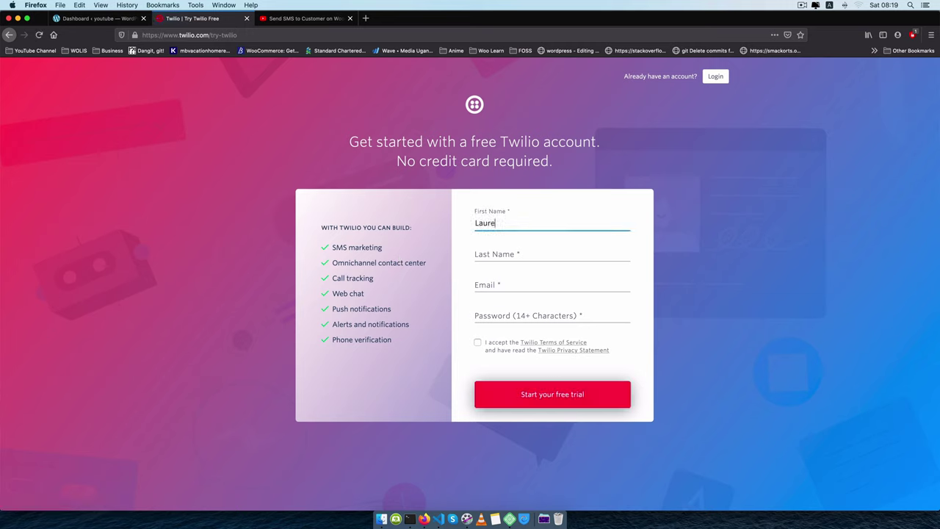
click(529, 316)
click(549, 334)
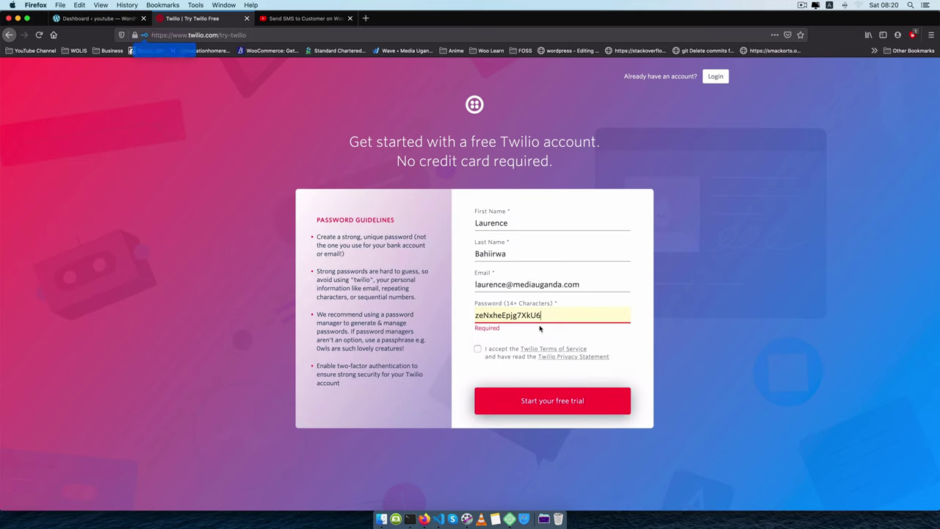
Accept the terms, start the free trial, save the password, and confirm the e-mail
click(478, 350)
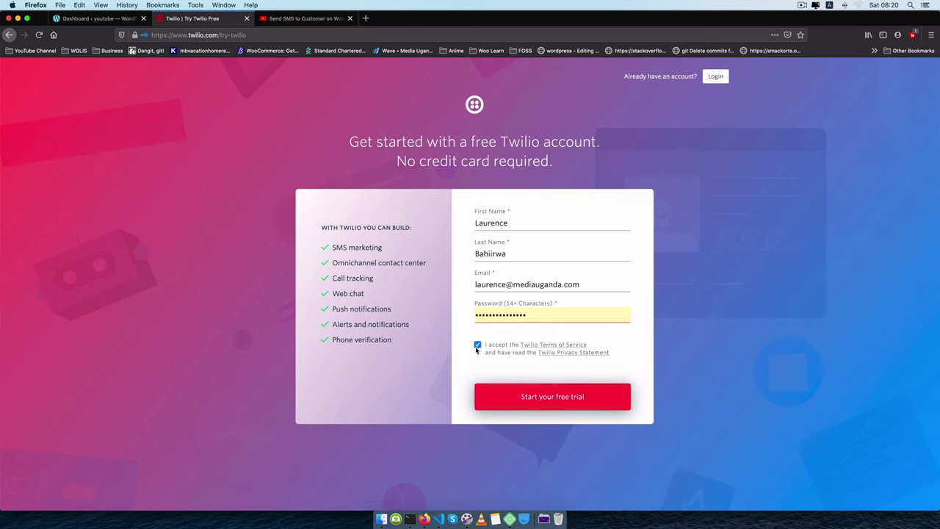
click(555, 395)
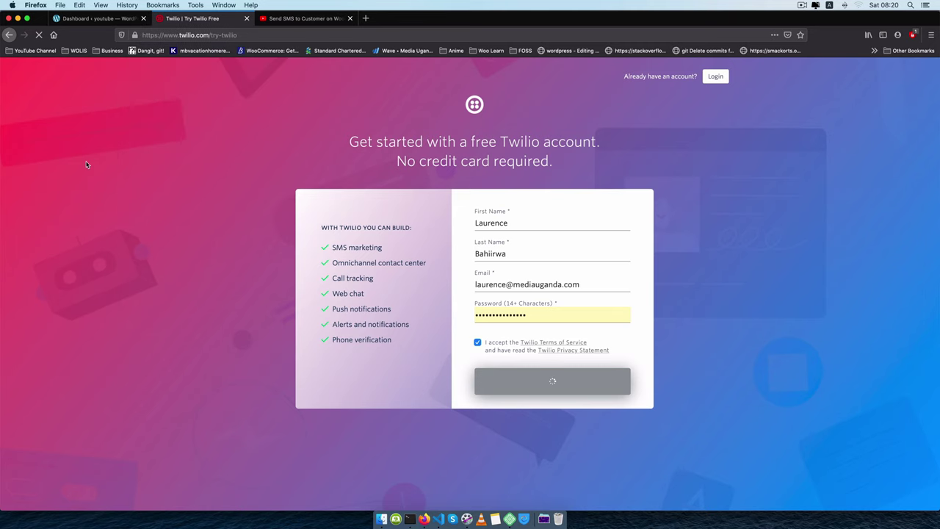
click(275, 121)
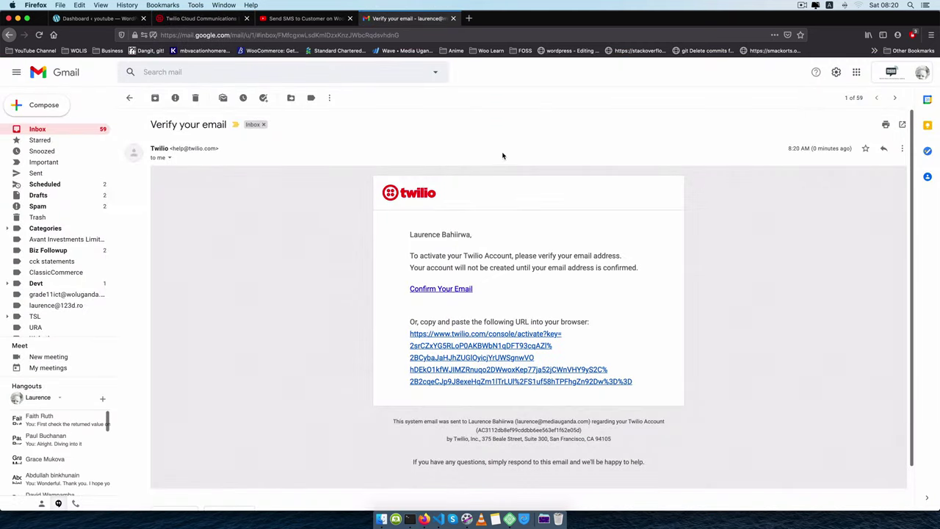
click(441, 288)
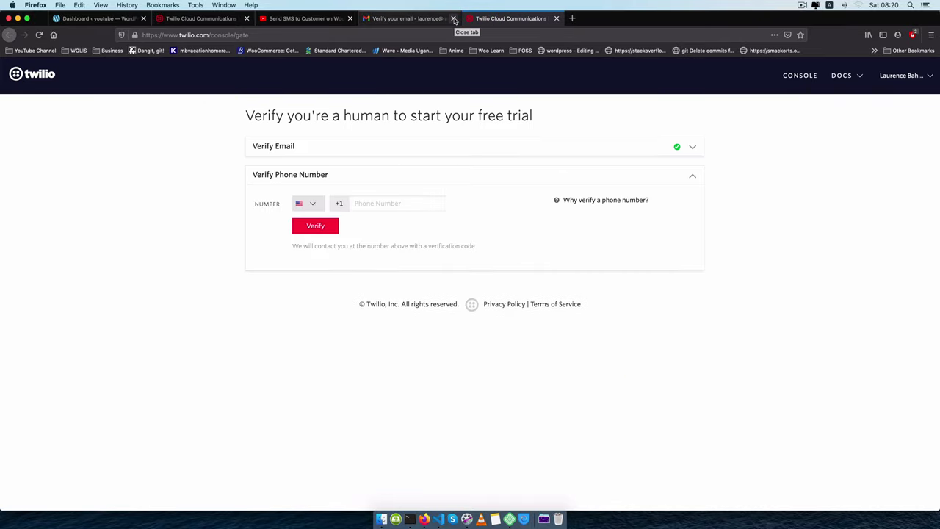
Enter the phone number, request a verification code, and submit the texted code
click(384, 202)
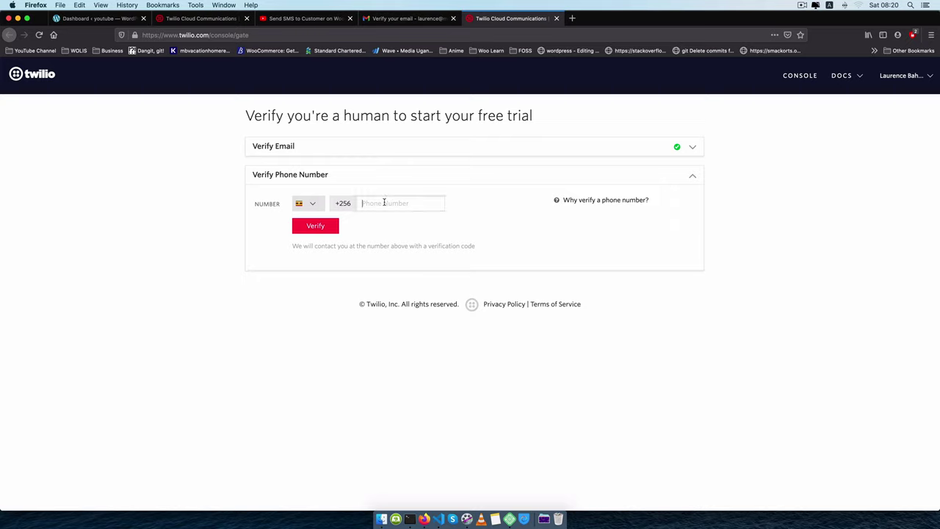
click(319, 227)
click(309, 211)
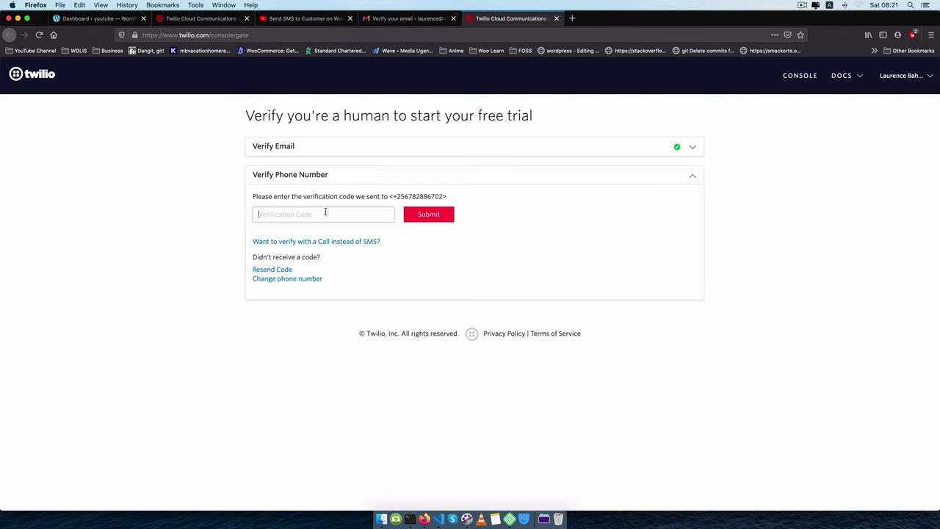
click(437, 218)
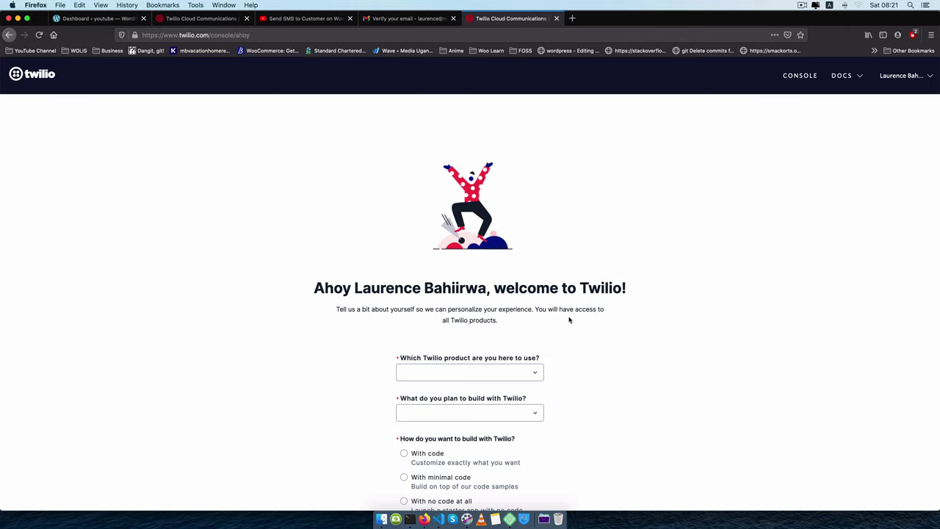
Answer SMS as the product, Alerts & Notifications as the build, and With code
scroll(575, 308, down, 2)
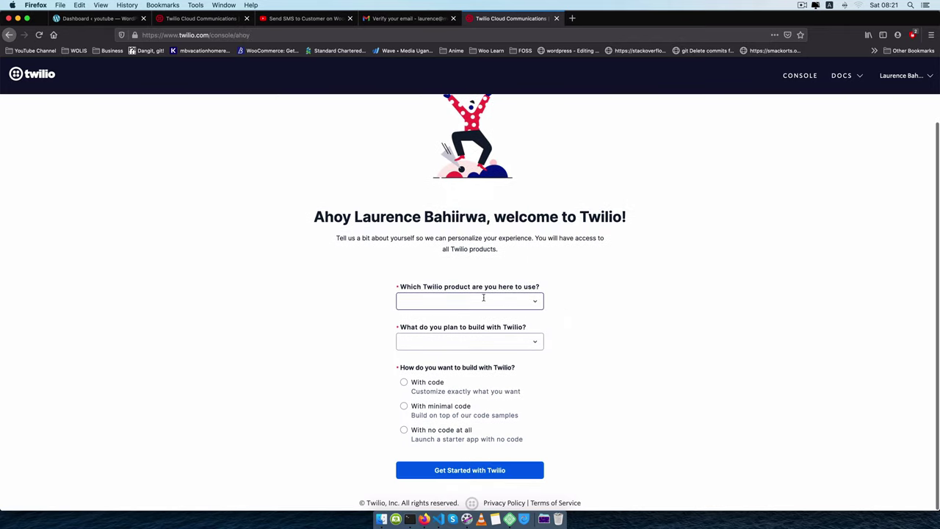
click(536, 302)
click(450, 324)
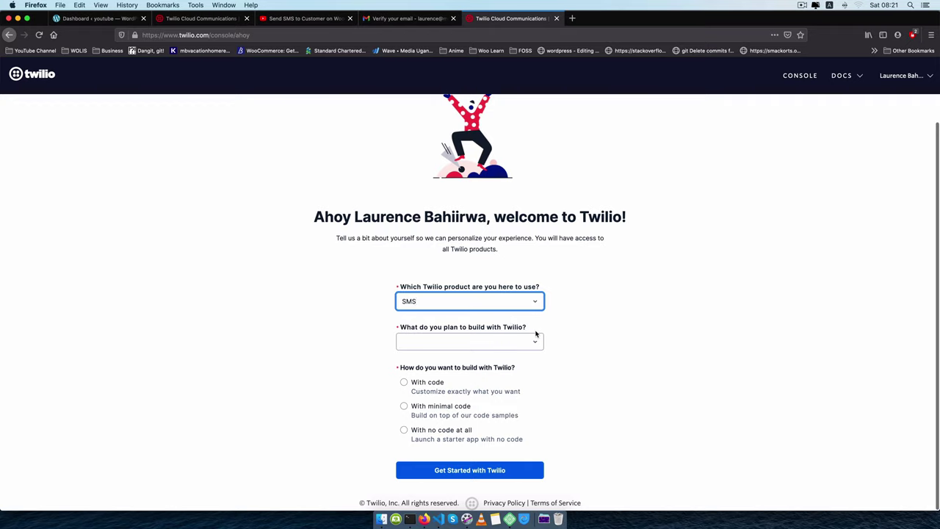
click(530, 342)
click(457, 364)
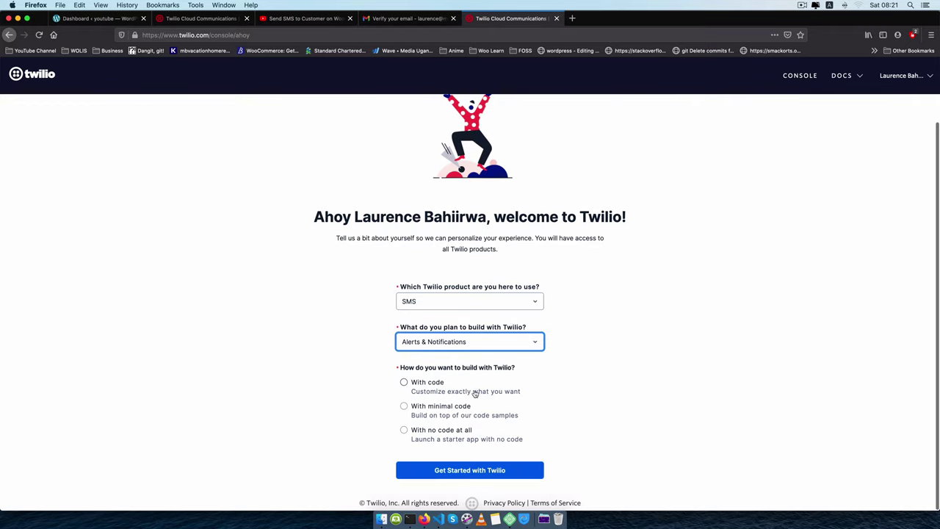
click(404, 382)
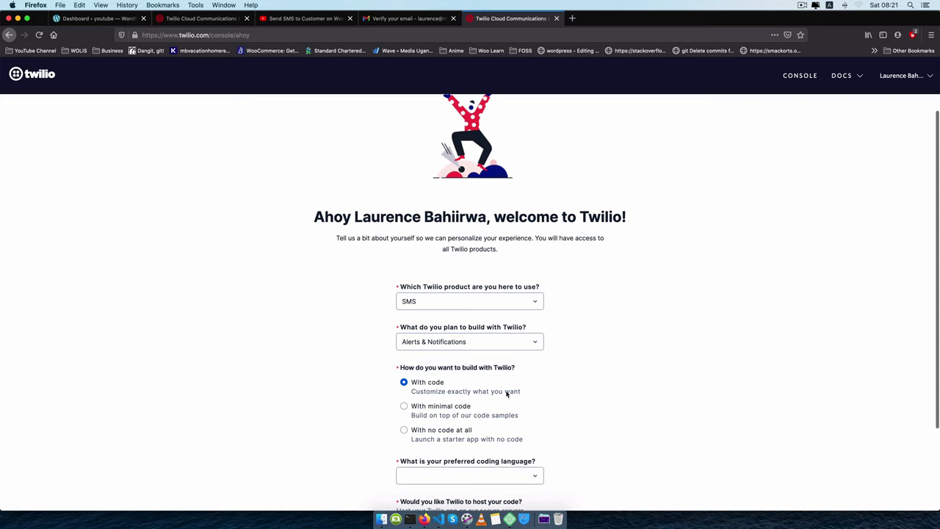
Choose PHP and own hosting, then submit the questionnaire with Get Started with Twilio
scroll(637, 429, down, 3)
click(536, 367)
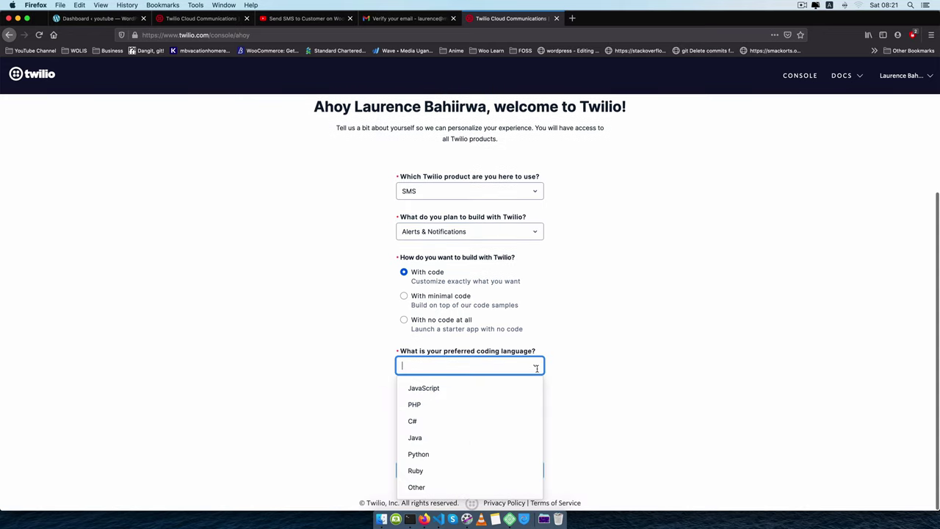
click(462, 406)
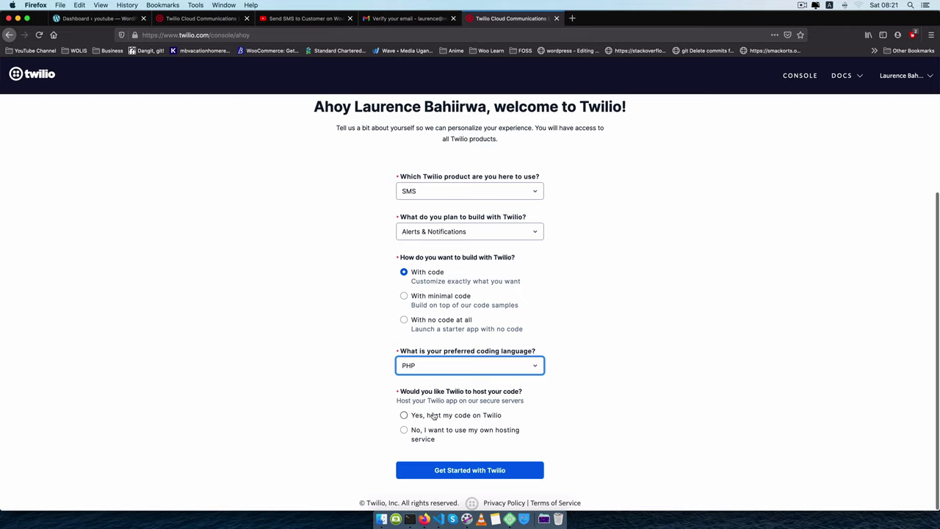
click(404, 431)
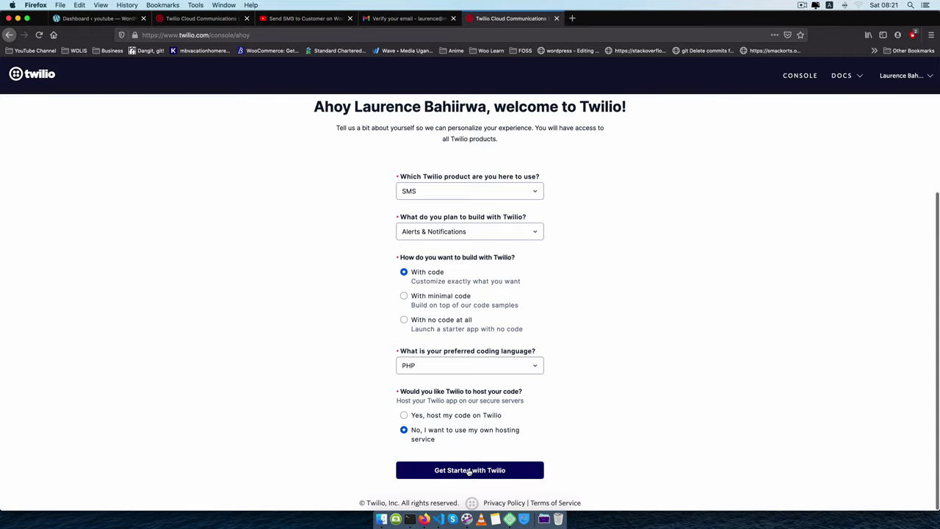
click(492, 472)
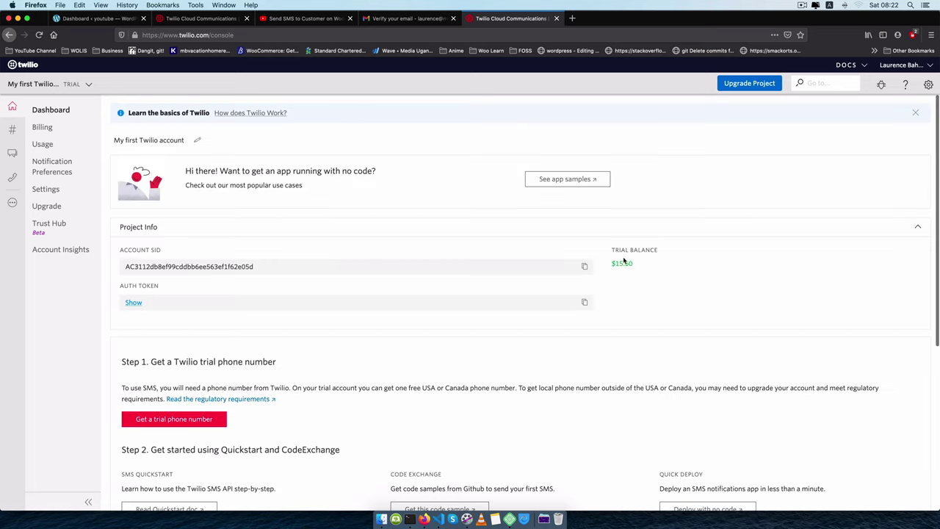
Show the auth token on the console dashboard and close the Gmail verification tab
drag(636, 267, 608, 269)
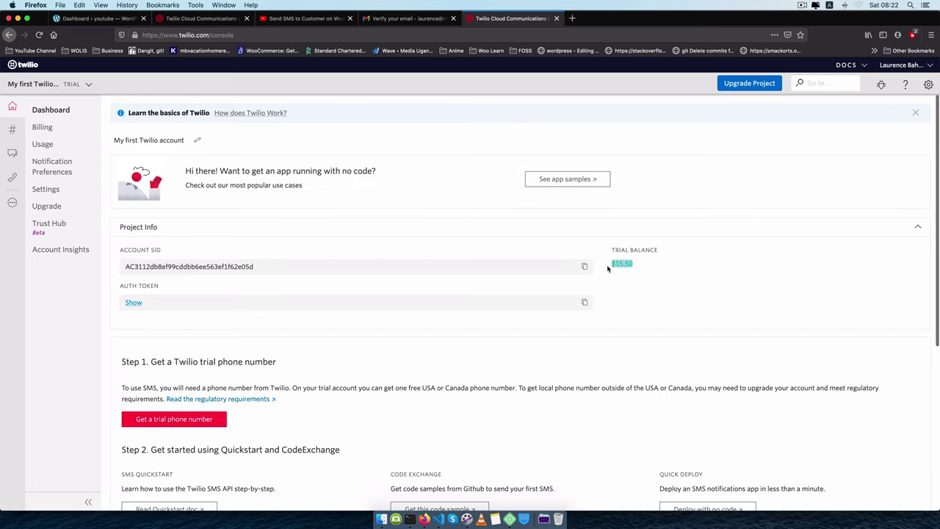
click(665, 281)
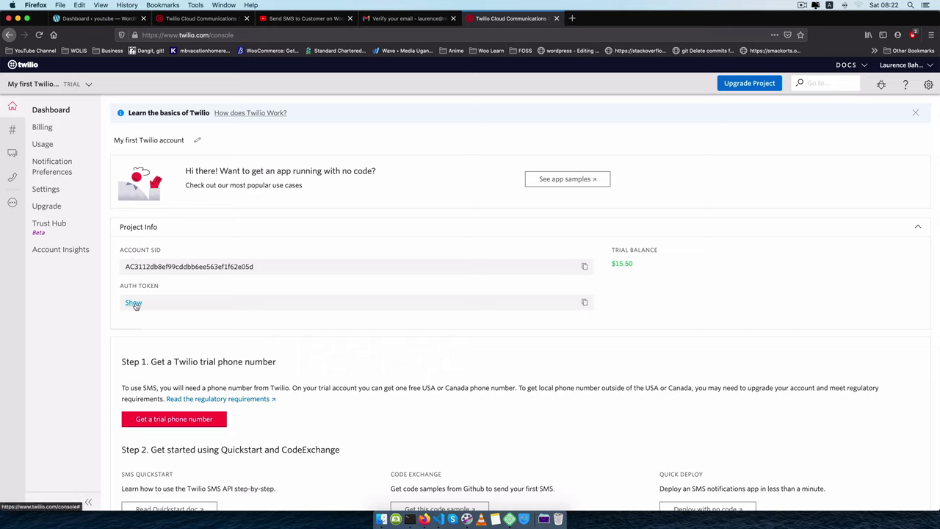
click(134, 304)
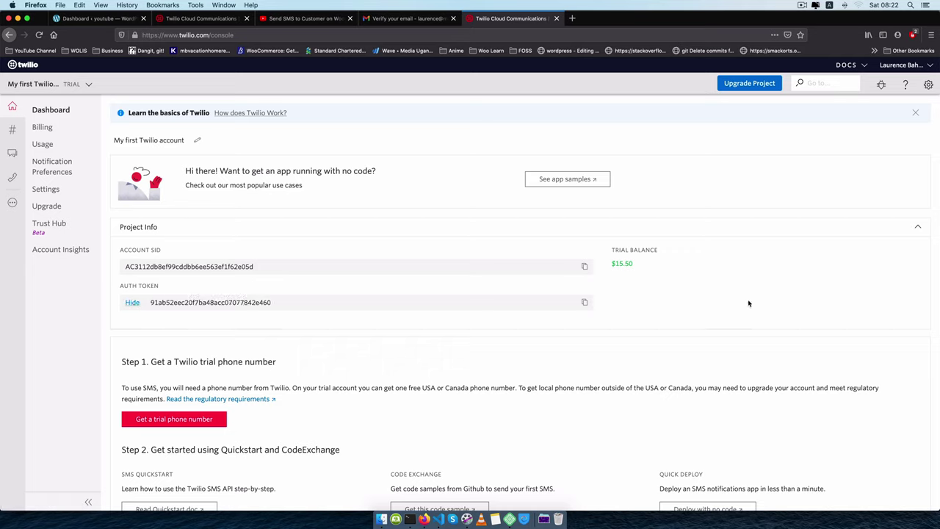
click(453, 18)
In the other Twilio tab, open API Docs from the DOCS menu
key(super+2)
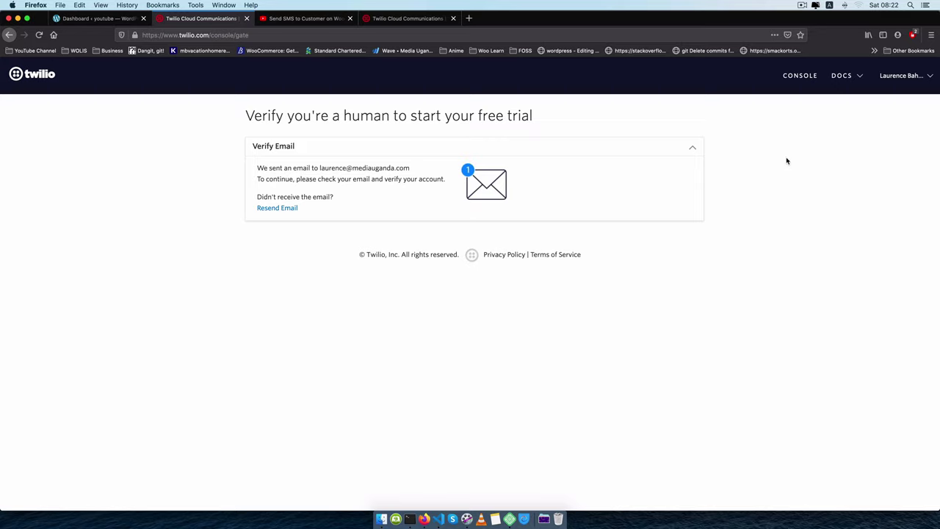
double_click(860, 76)
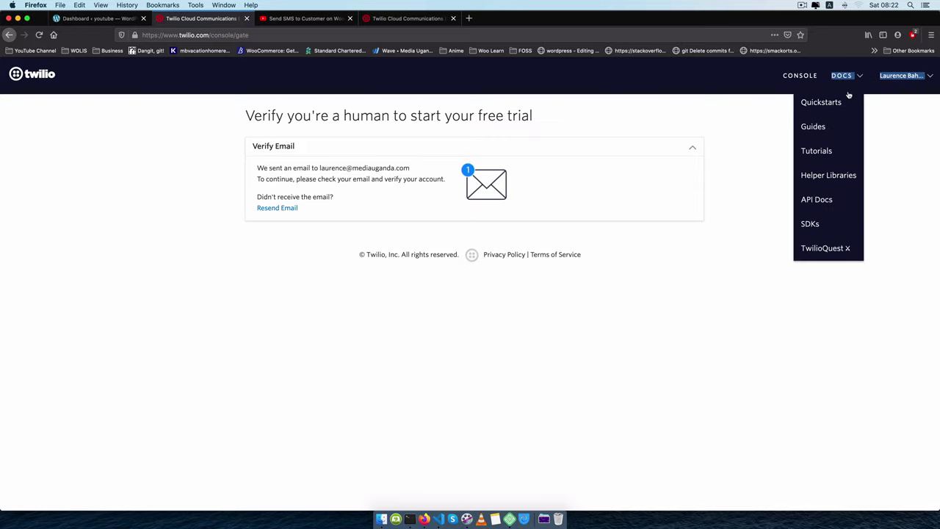
click(830, 200)
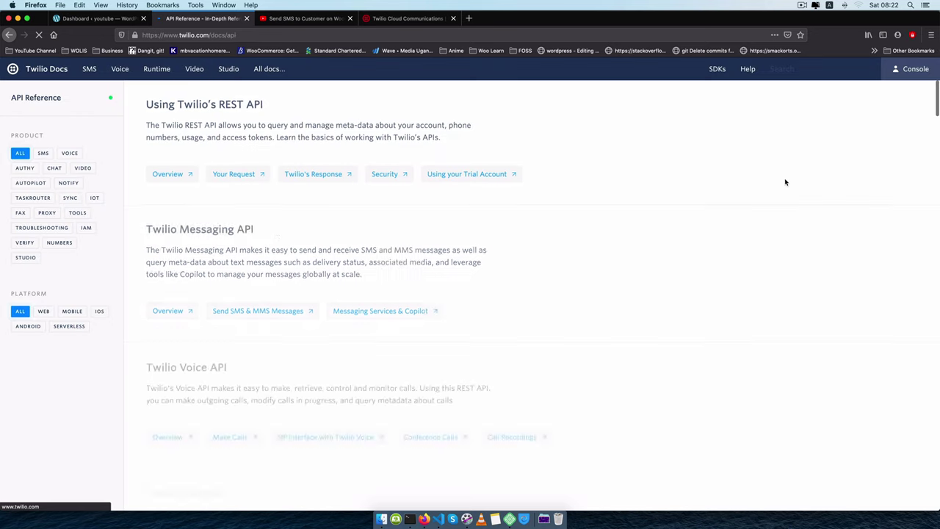